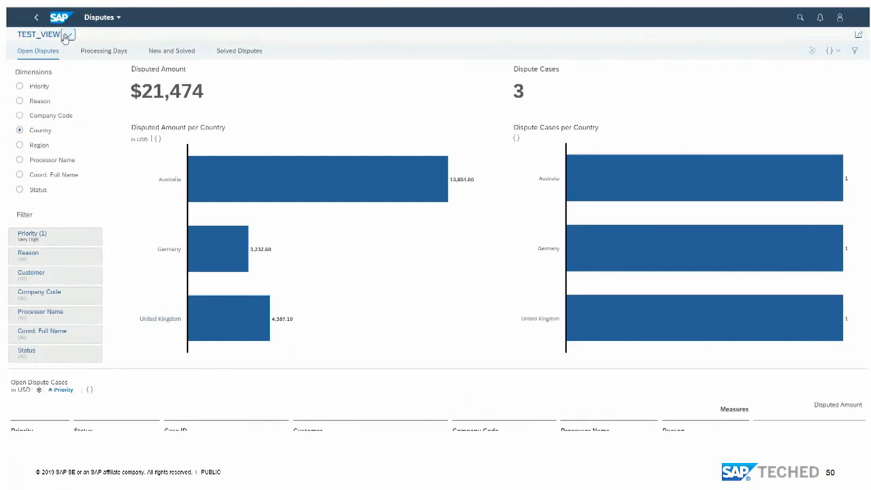
Switch the disputes dashboard from TEST_VIEW to the Standard view and dismiss the bookmark message
{"action": "left_click", "coordinate": [68, 35]}
{"action": "left_click", "coordinate": [62, 80]}
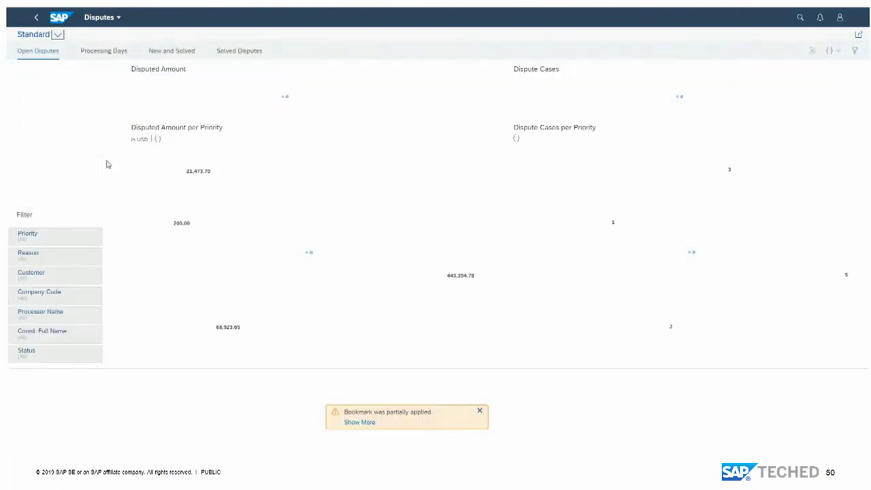
{"action": "left_click", "coordinate": [479, 411]}
List the available jump targets for customer Bohr und Hammer GmbH in the very-high-priority rows of the open dispute cases table
{"action": "scroll", "coordinate": [448, 334], "scroll_direction": "down", "scroll_amount": 4}
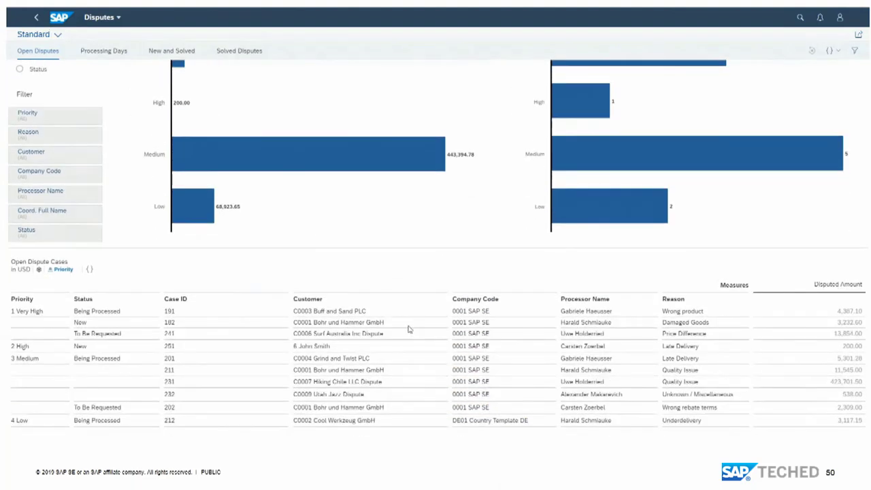
{"action": "left_click", "coordinate": [375, 325]}
{"action": "right_click", "coordinate": [376, 327]}
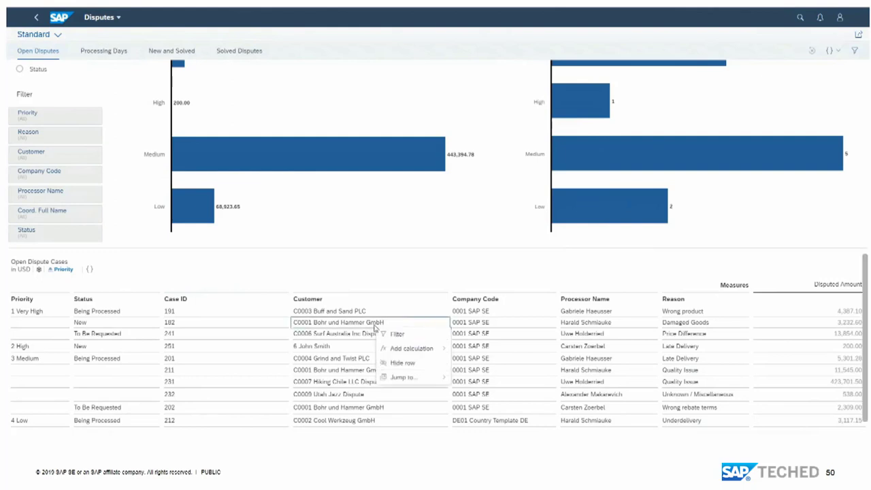
{"action": "mouse_move", "coordinate": [398, 383]}
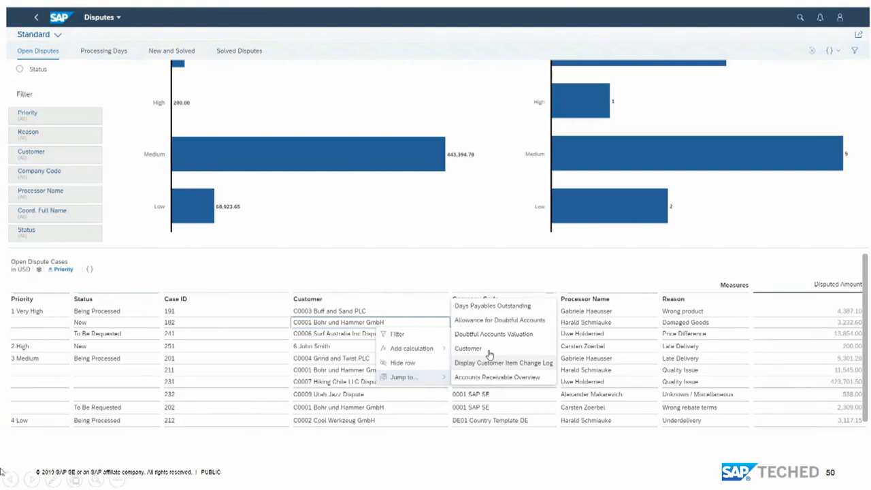
{"action": "mouse_move", "coordinate": [22, 419]}
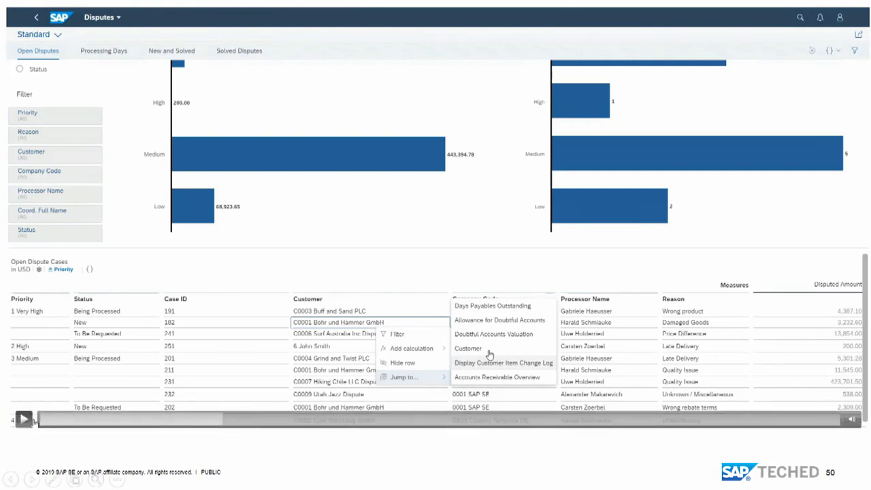
{"action": "left_click", "coordinate": [22, 420]}
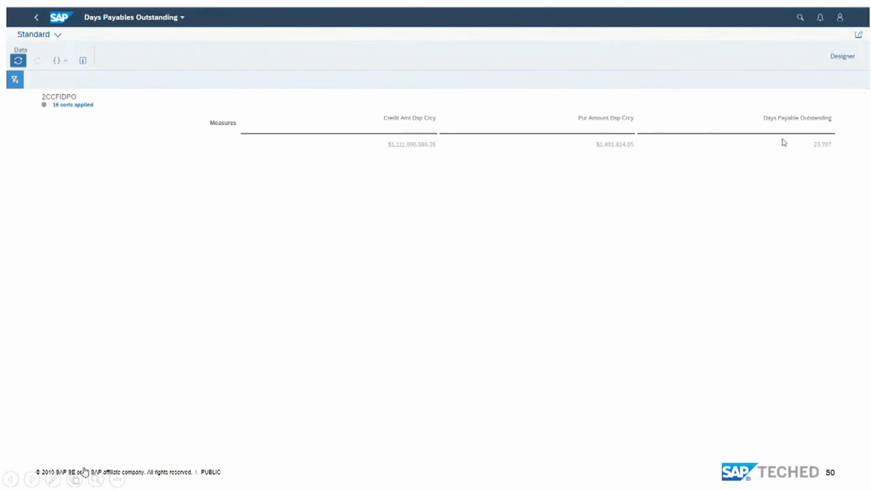
Remove the Credit Amt Dsp Crcy measure from the Days Payables Outstanding table using the designer's available items
{"action": "left_click", "coordinate": [841, 60]}
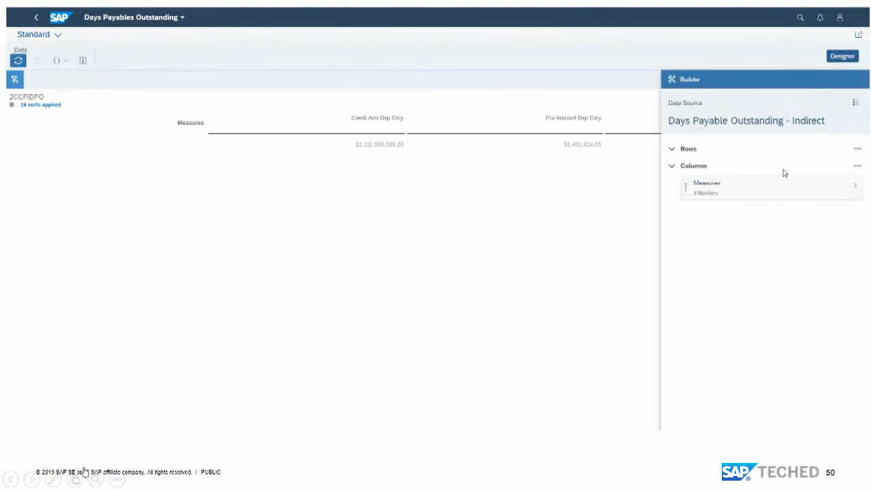
{"action": "left_click", "coordinate": [856, 103]}
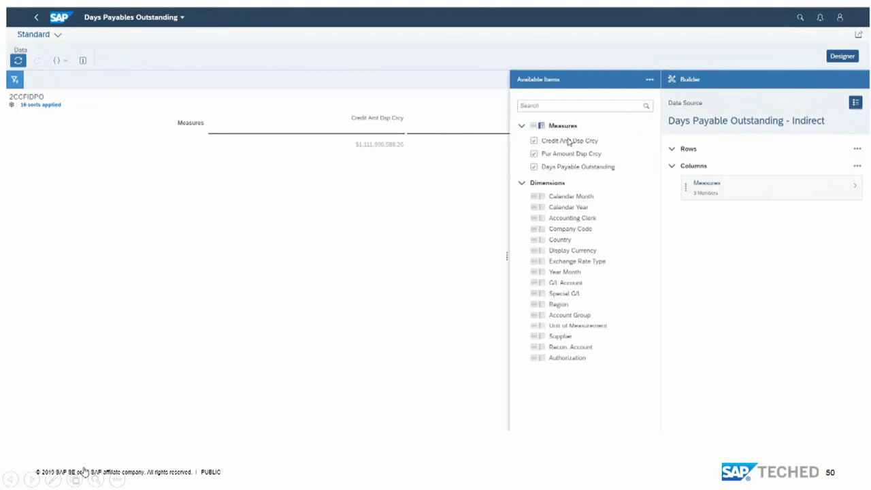
{"action": "left_click", "coordinate": [535, 141]}
Add Company Code to the table's rows and Country to its columns, and close the designer
{"action": "left_click", "coordinate": [535, 229]}
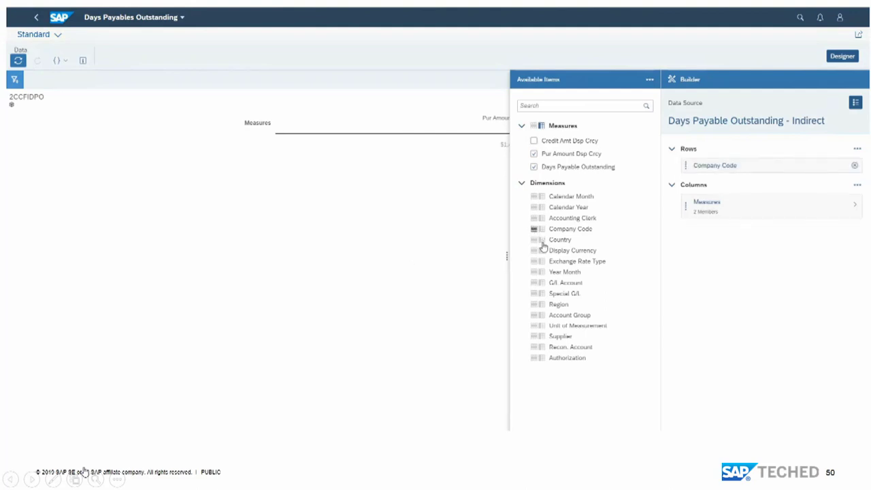
{"action": "left_click", "coordinate": [543, 240]}
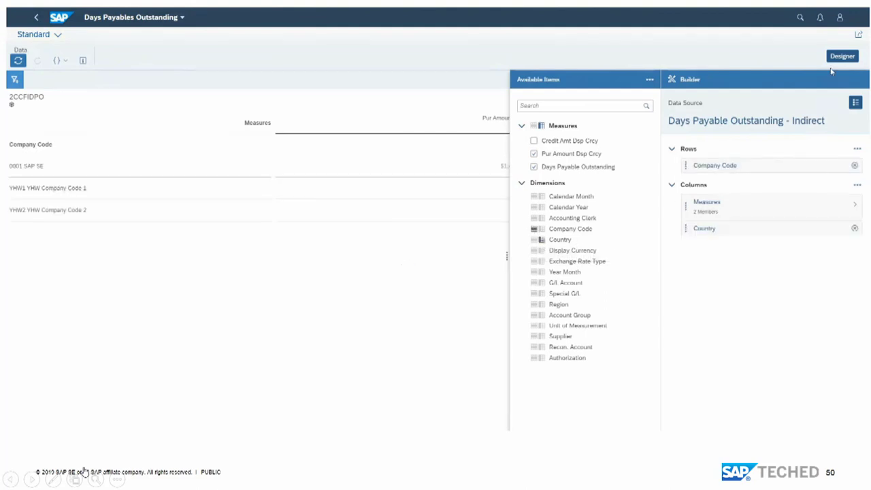
{"action": "left_click", "coordinate": [842, 56]}
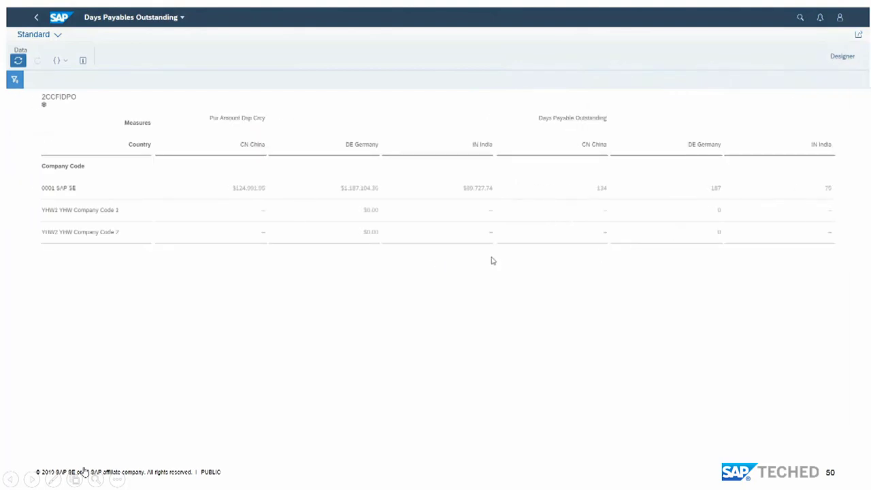
Open Manage KPIs and Reports from the home page and show the report types available for creation
{"action": "left_click", "coordinate": [36, 18]}
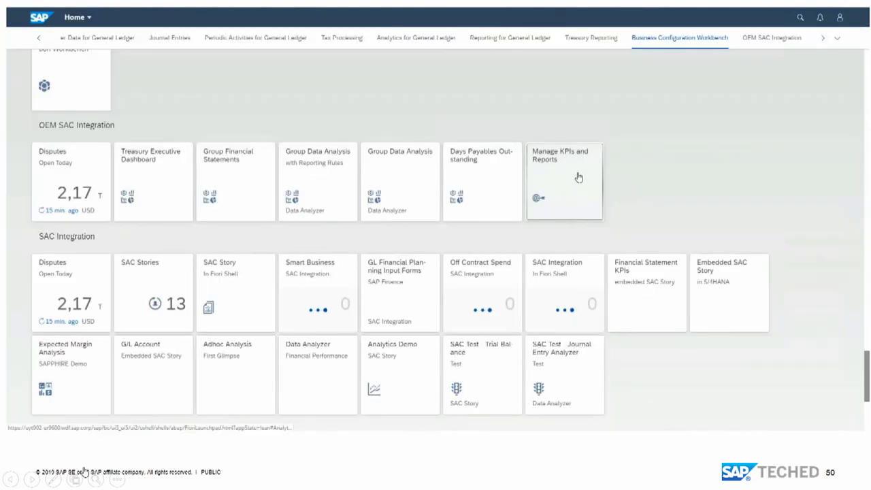
{"action": "left_click", "coordinate": [579, 177]}
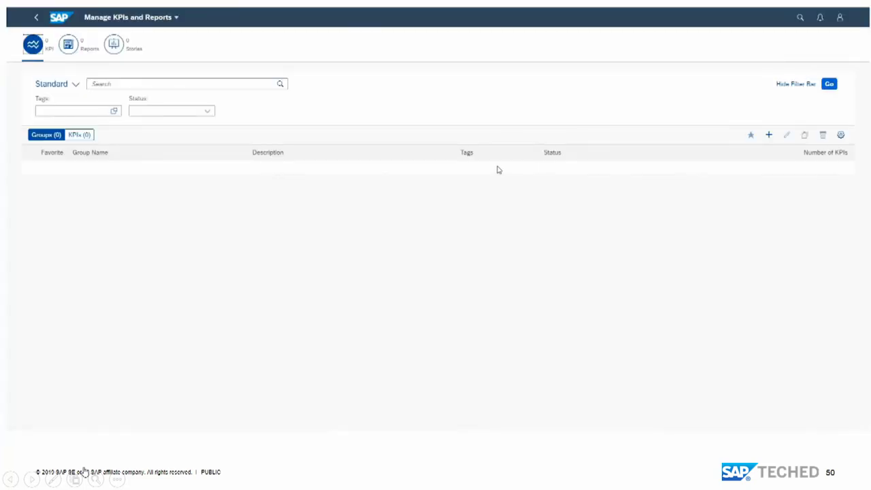
{"action": "left_click", "coordinate": [82, 44]}
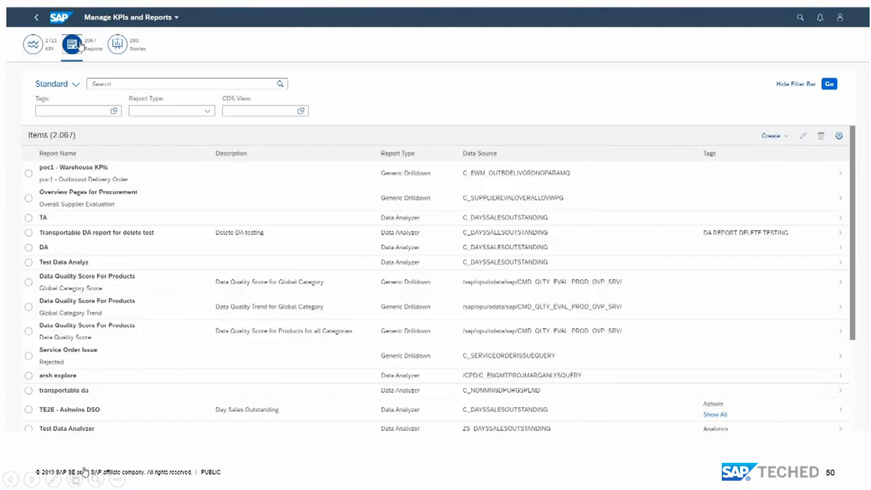
{"action": "left_click", "coordinate": [780, 141]}
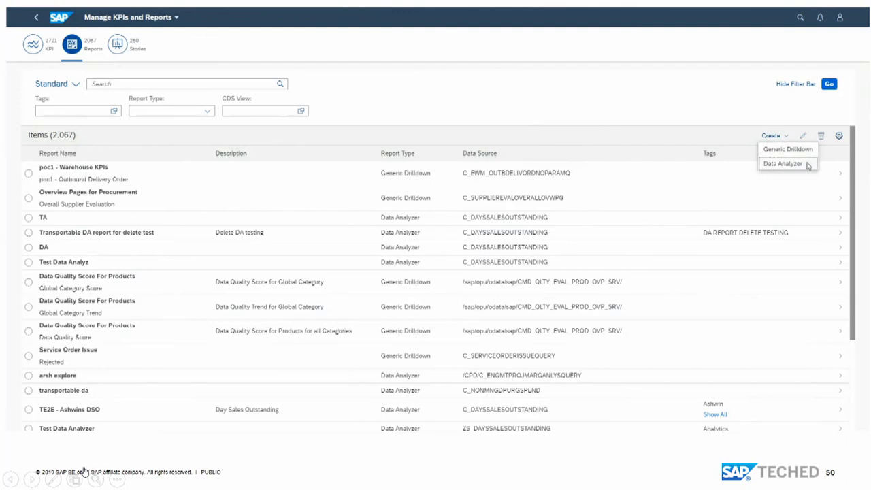
Create a new story with the title TEST_STORY
{"action": "left_click", "coordinate": [129, 47]}
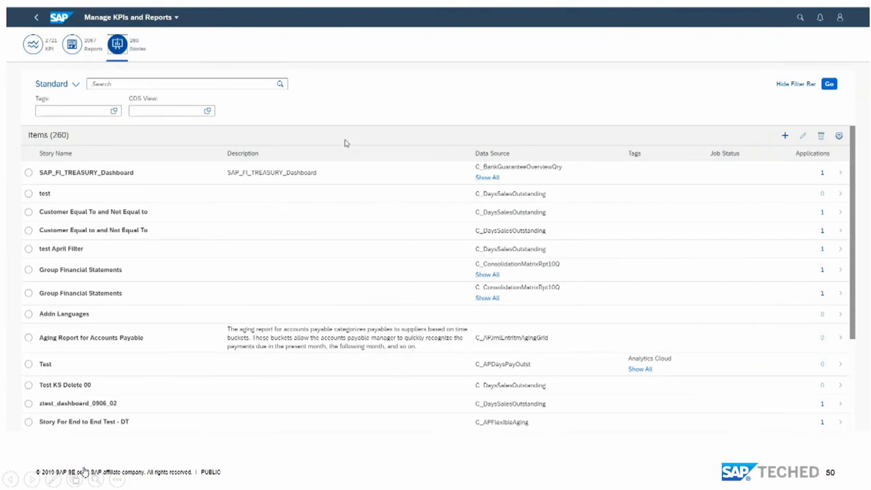
{"action": "left_click", "coordinate": [786, 137]}
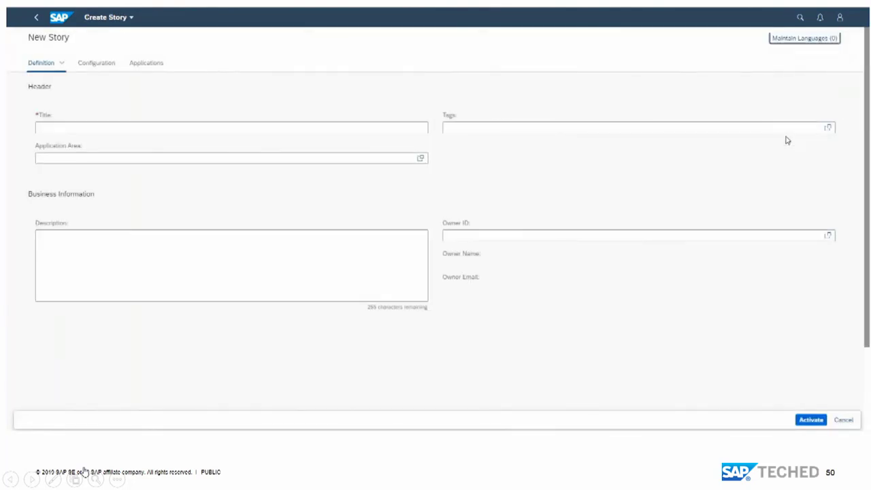
{"action": "left_click", "coordinate": [346, 126]}
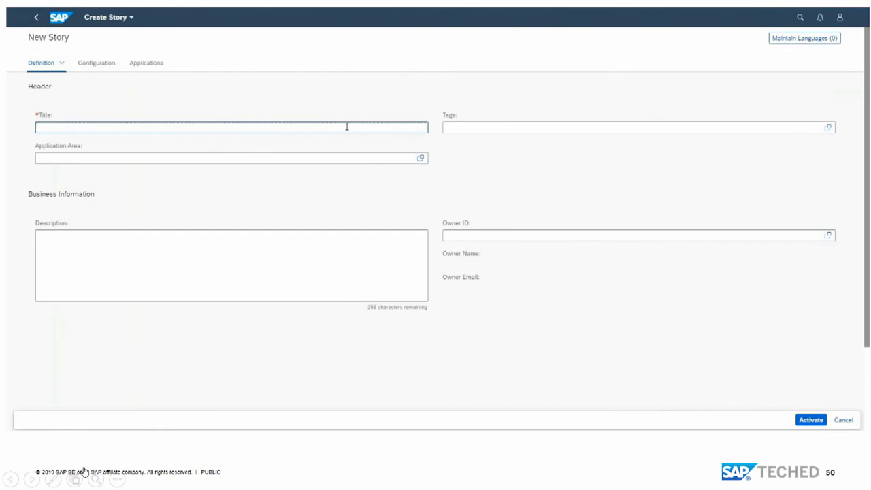
{"action": "type", "text": "TEST_STOR"}
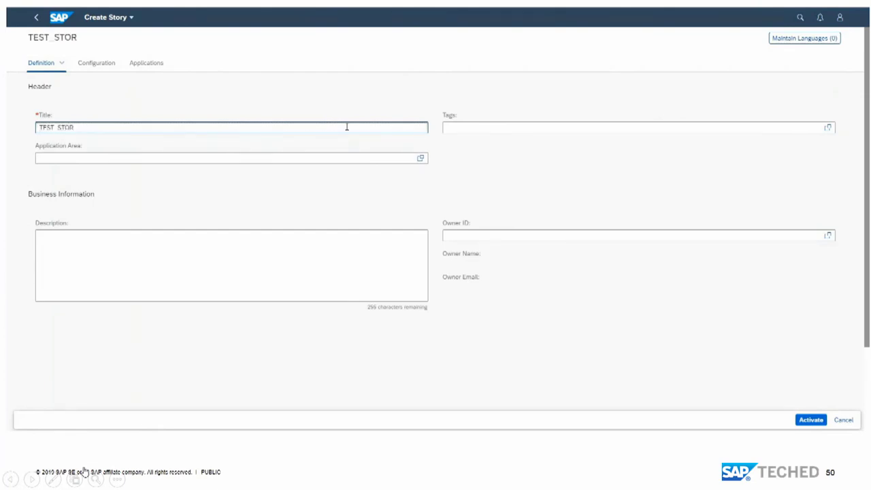
{"action": "type", "text": "Y"}
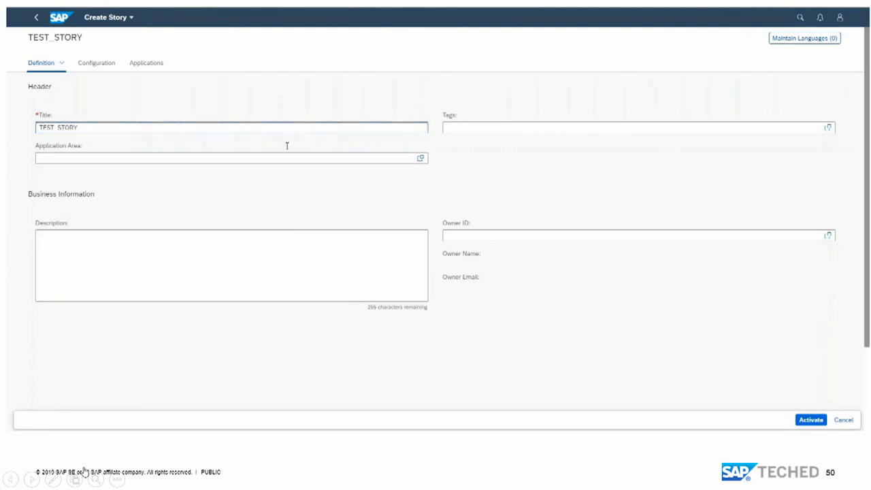
Configure the story with the days payable query C_APDaysPayOutst, accepting display currency Euro and exchange rate type M
{"action": "left_click", "coordinate": [96, 63]}
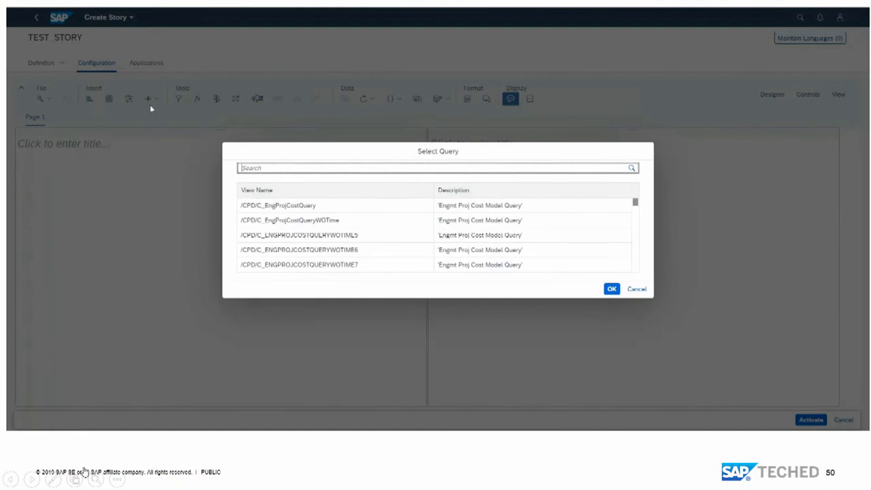
{"action": "type", "text": "days payable"}
{"action": "left_click", "coordinate": [632, 168]}
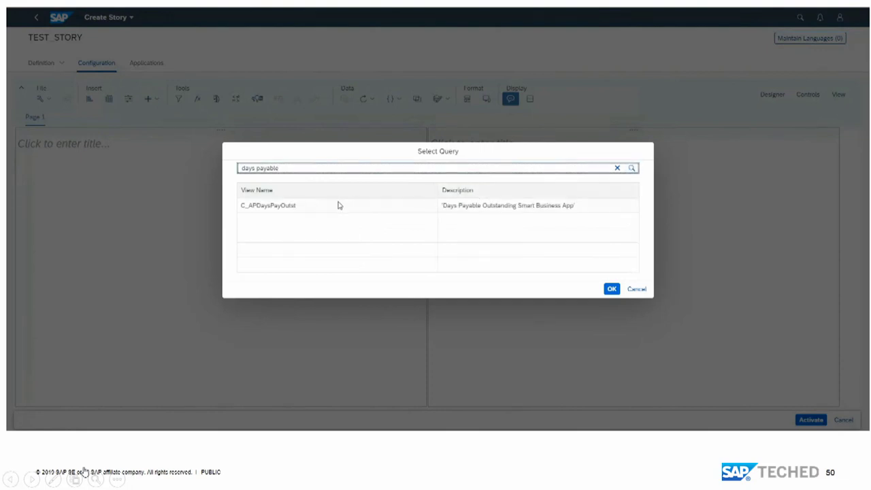
{"action": "left_click", "coordinate": [289, 208]}
{"action": "left_click", "coordinate": [612, 290]}
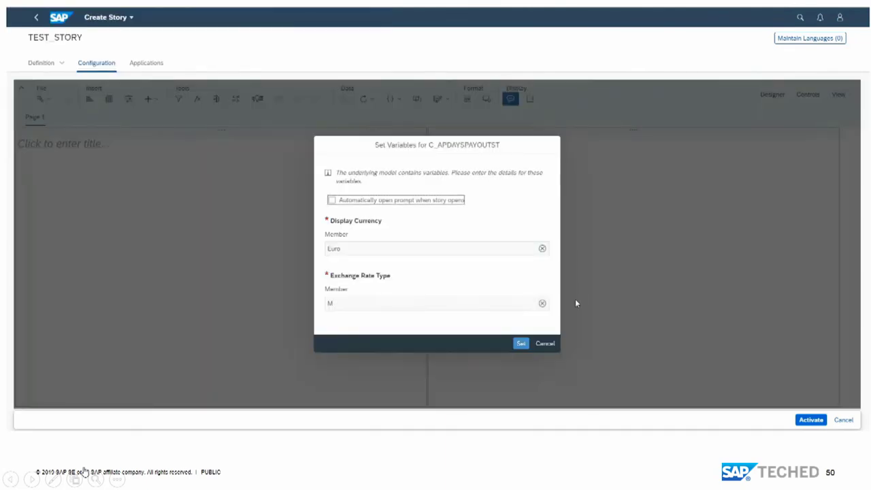
{"action": "left_click", "coordinate": [520, 344]}
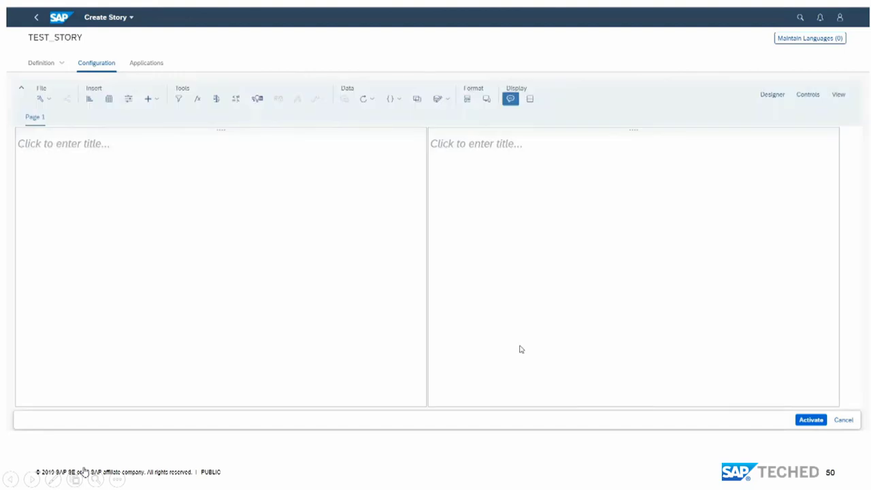
Insert a chart in the first lane of the story page with Days Payables Outstanding as its measure
{"action": "left_click", "coordinate": [209, 222]}
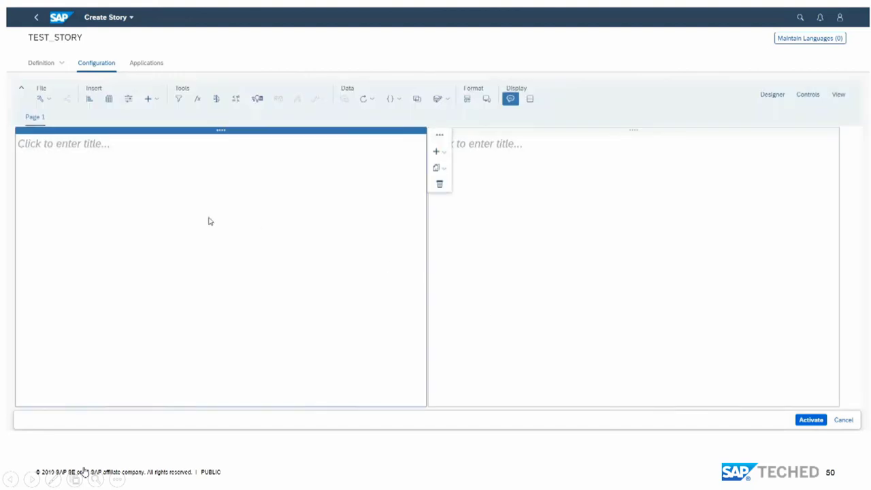
{"action": "left_click", "coordinate": [89, 100]}
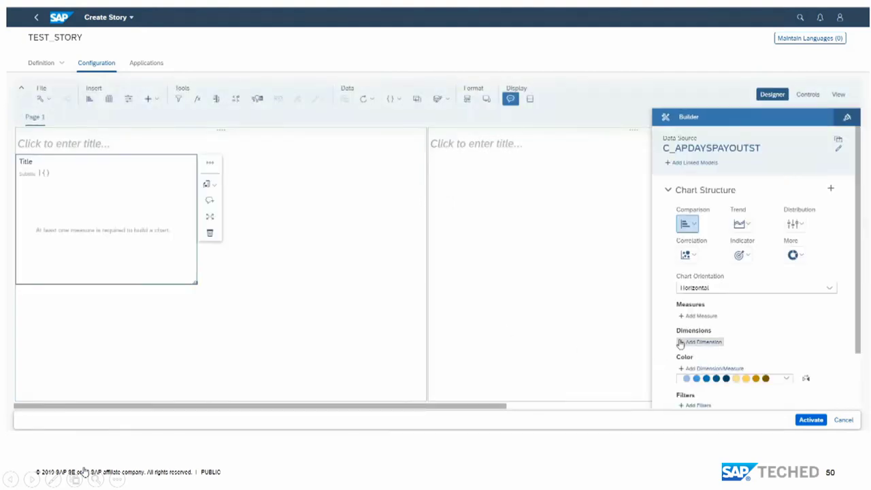
{"action": "left_click", "coordinate": [689, 318]}
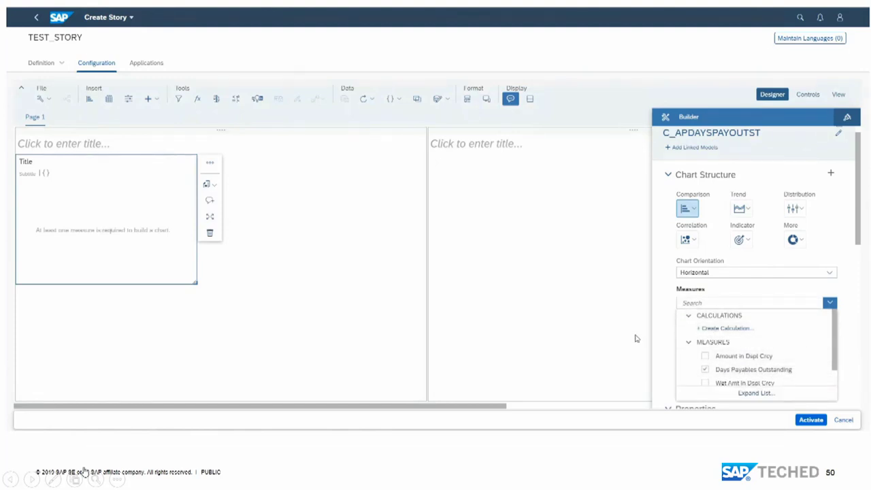
{"action": "left_click", "coordinate": [658, 300]}
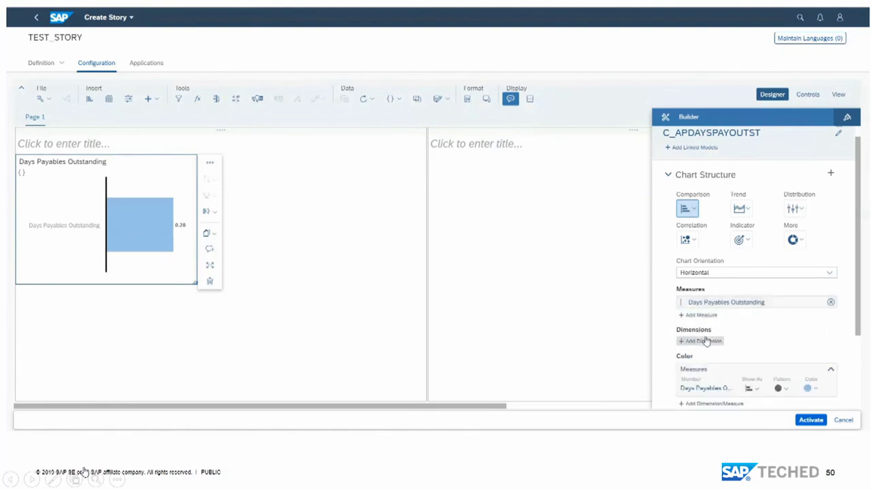
Add Country Key and Month Year as the chart's dimensions
{"action": "left_click", "coordinate": [705, 341]}
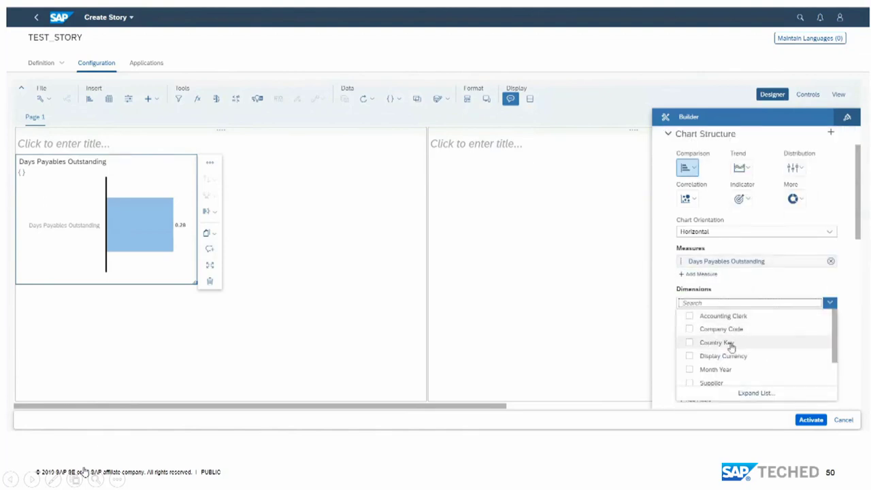
{"action": "left_click", "coordinate": [689, 344]}
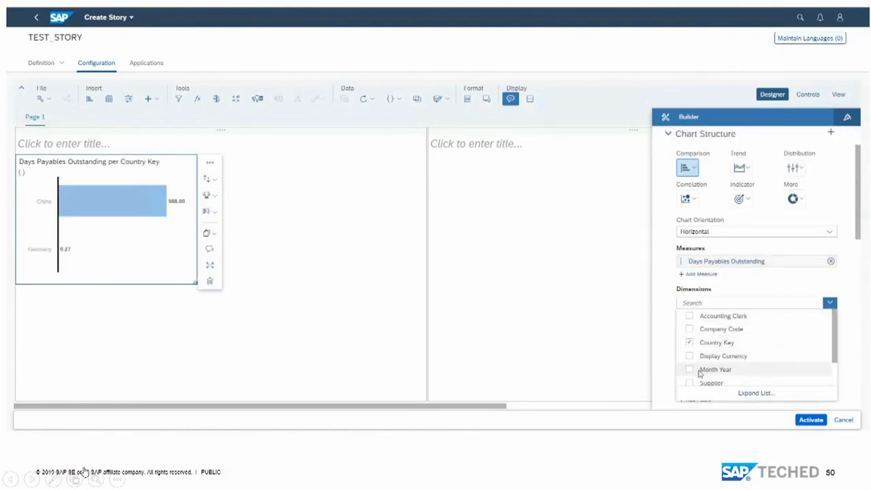
{"action": "left_click", "coordinate": [690, 370]}
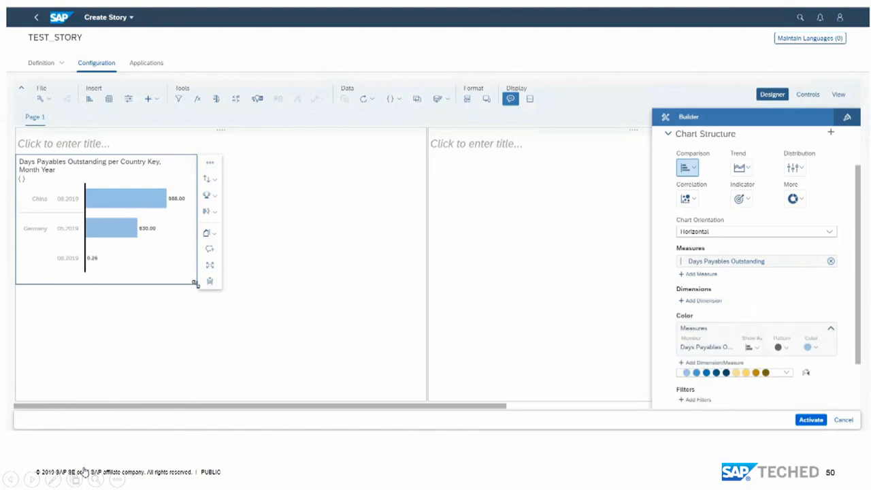
Enlarge the chart to fill most of its lane and colour the Days Payables Outstanding bars dark gold
{"action": "left_click_drag", "start_coordinate": [194, 283], "coordinate": [333, 359]}
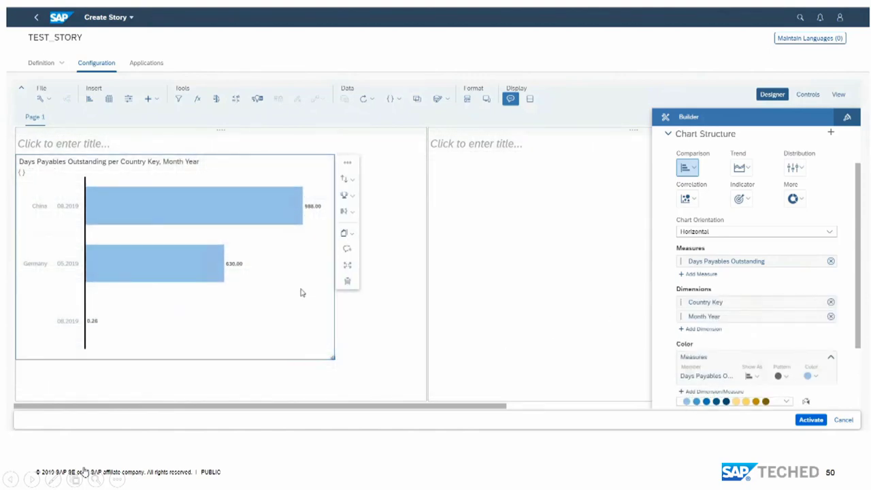
{"action": "left_click", "coordinate": [809, 376]}
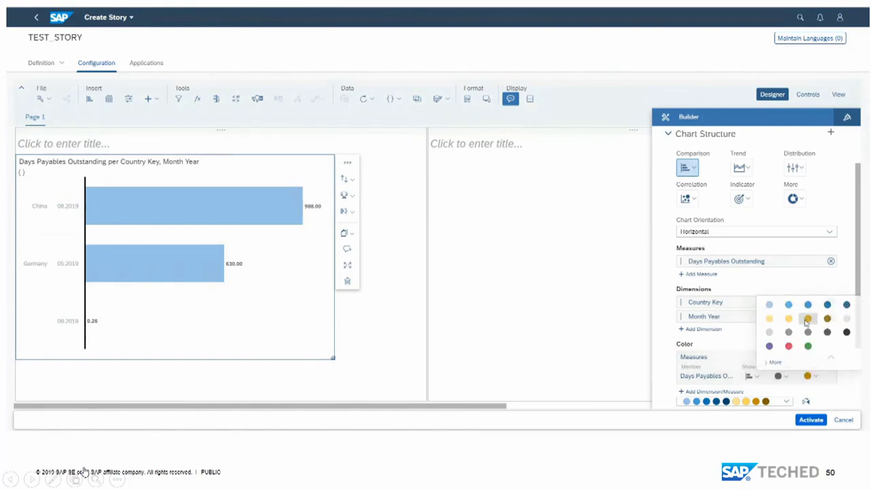
{"action": "left_click", "coordinate": [807, 320]}
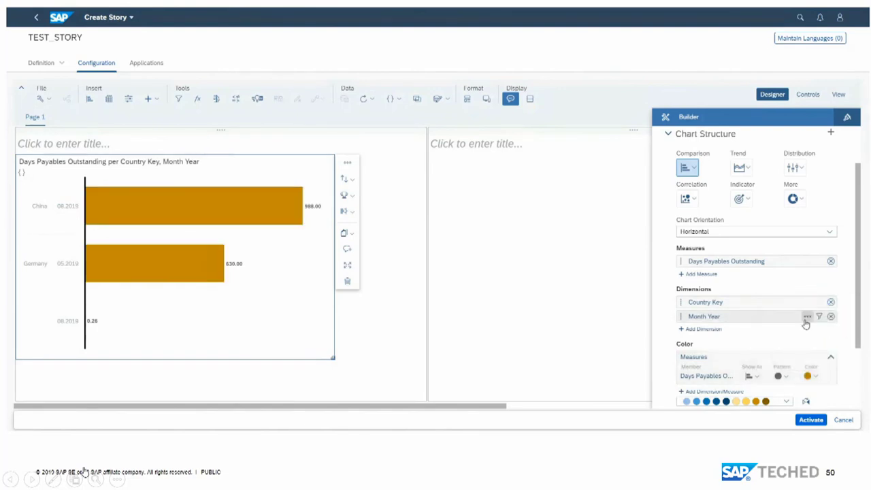
Activate the story and save it as a local object
{"action": "left_click", "coordinate": [804, 421]}
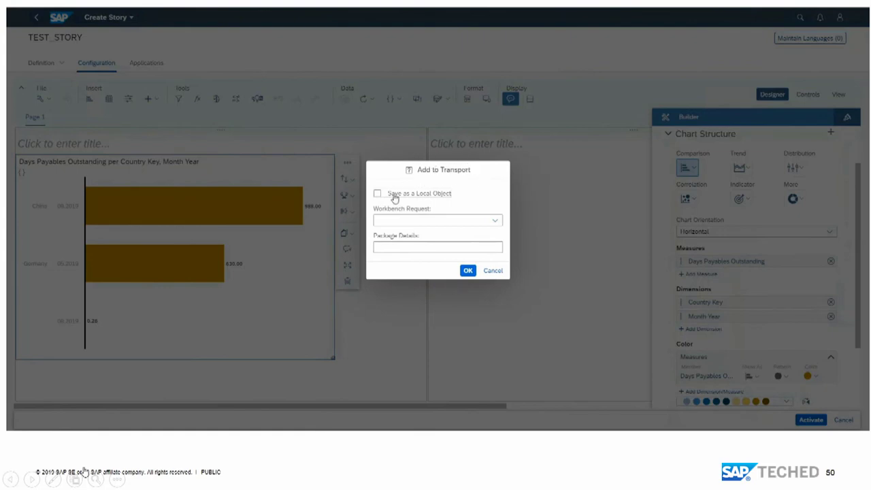
{"action": "left_click", "coordinate": [394, 197]}
{"action": "left_click", "coordinate": [467, 271]}
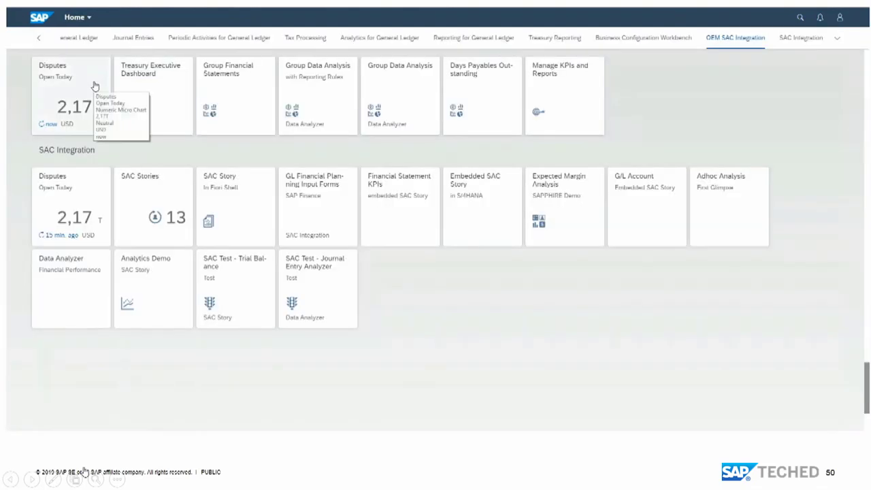
{"action": "key", "text": "Right"}
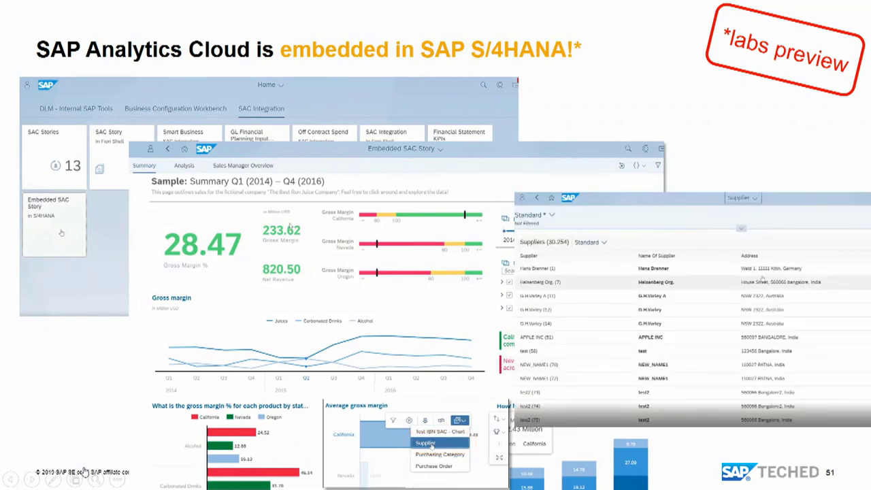
{"action": "key", "text": "Right"}
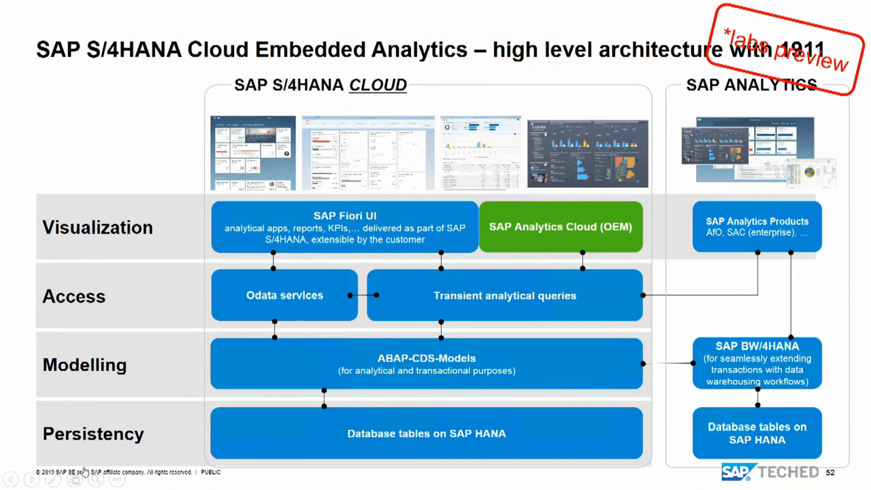